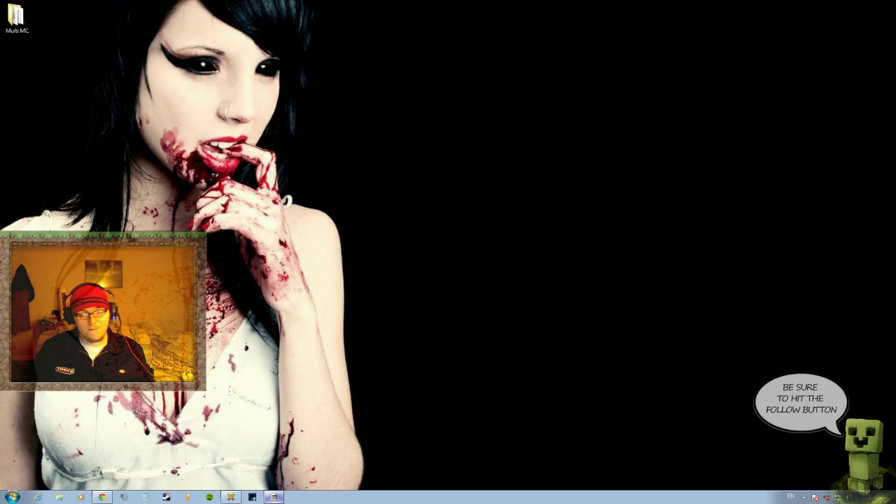
Step: Open the Multi MC folder and launch MultiMC.exe, allowing it past the security warning
double_click(15, 15)
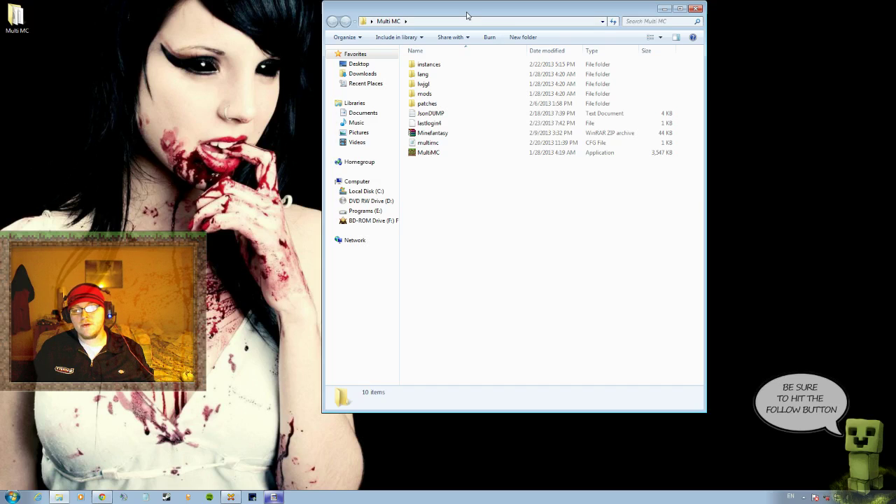
mouse_move(468, 16)
mouse_down()
mouse_move(587, 17)
mouse_move(646, 30)
mouse_up()
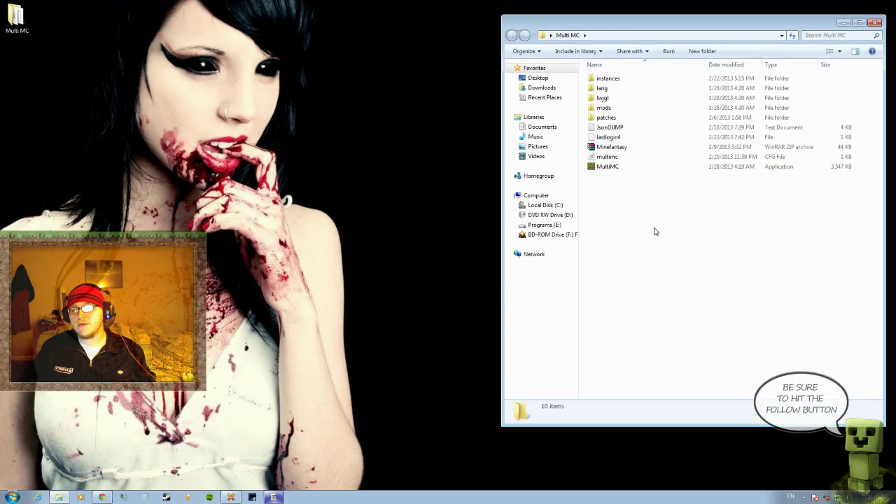
click(617, 168)
double_click(617, 169)
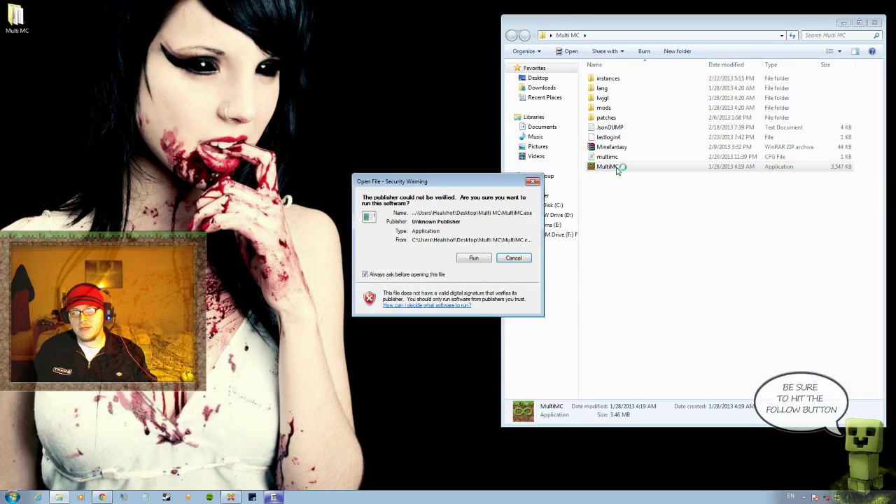
click(470, 259)
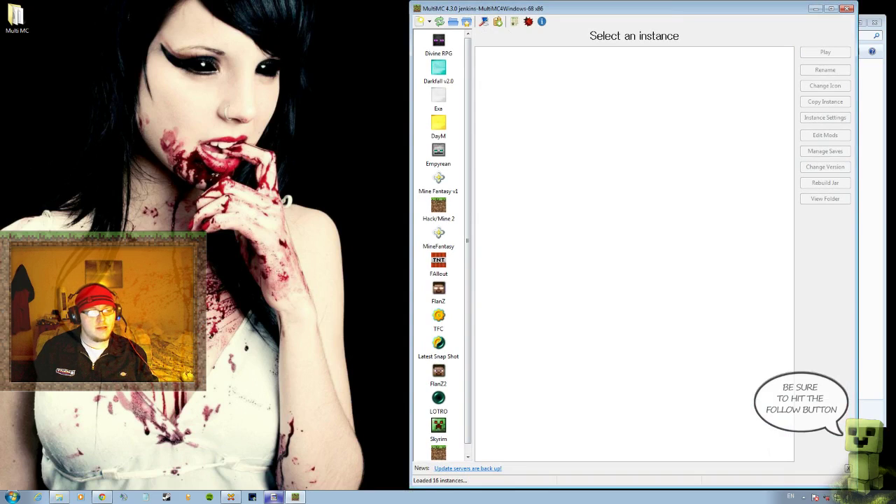
Step: Close MultiMC's settings unchanged, then delete the Exa instance and confirm with Yes
click(482, 23)
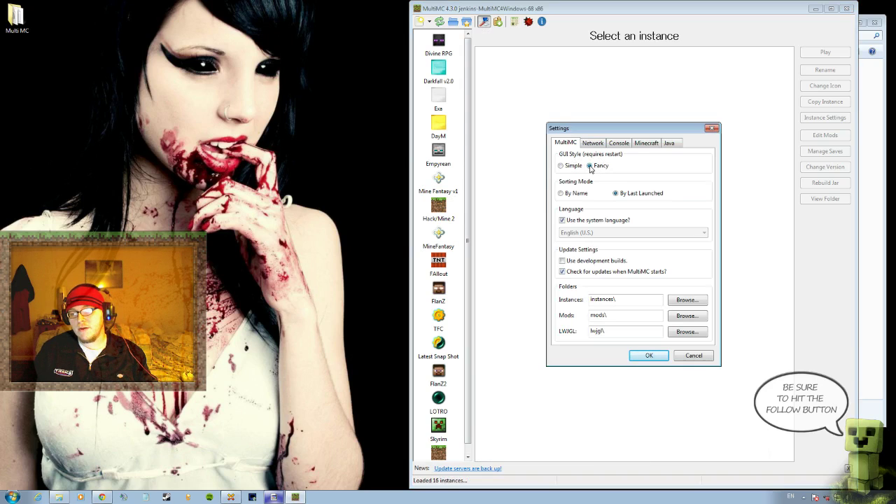
click(651, 357)
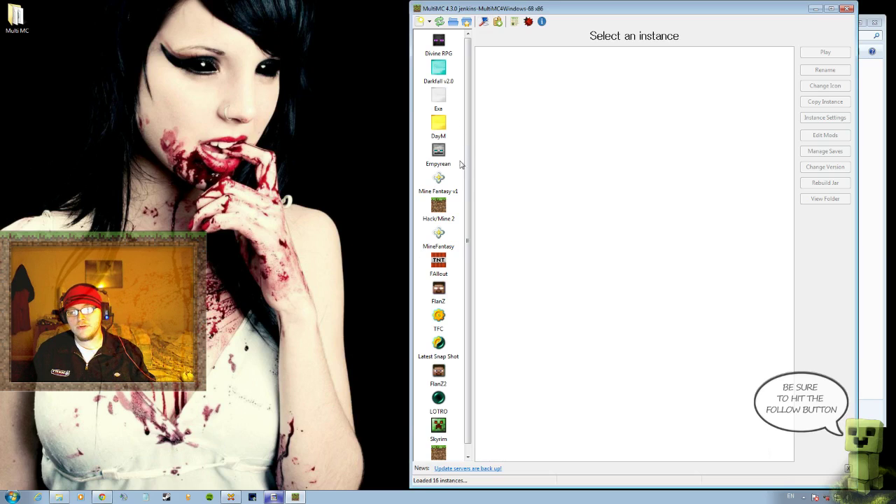
scroll(466, 165, down, 1)
scroll(466, 165, up, 1)
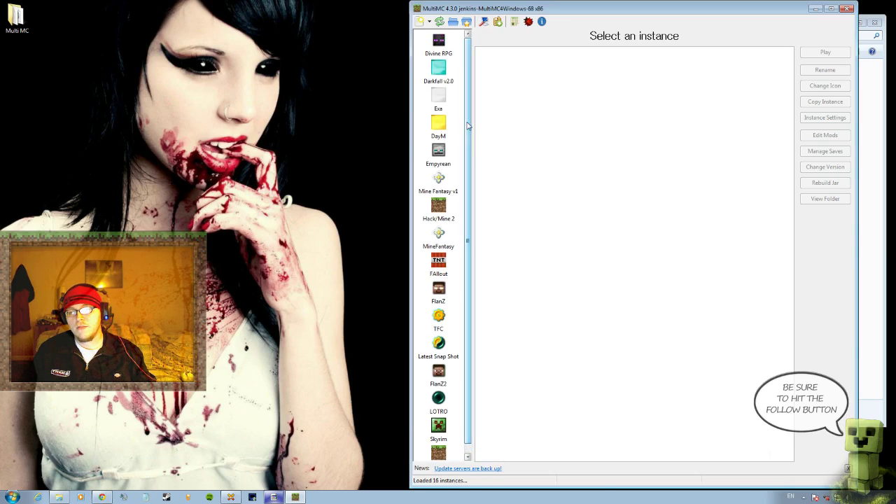
click(442, 103)
right_click(442, 100)
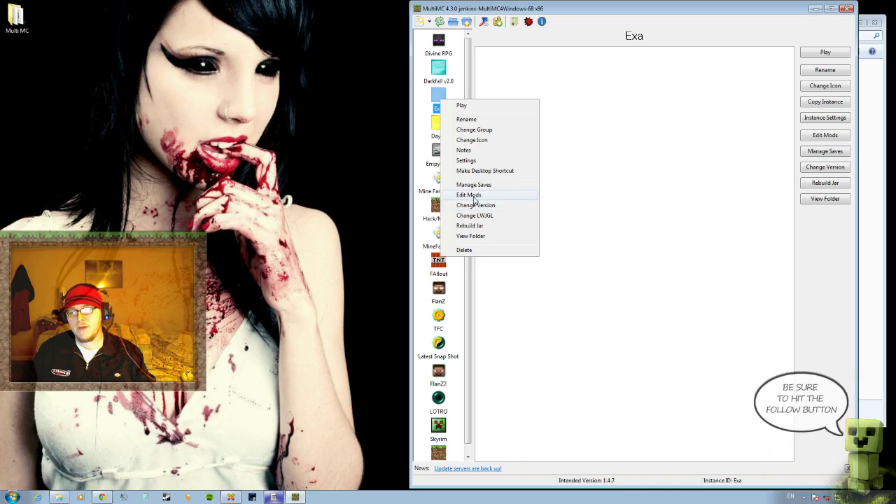
click(475, 250)
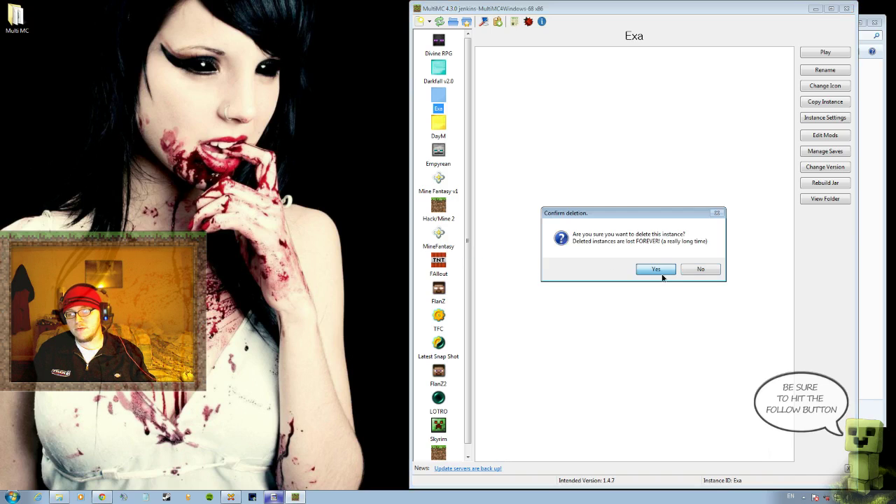
click(662, 270)
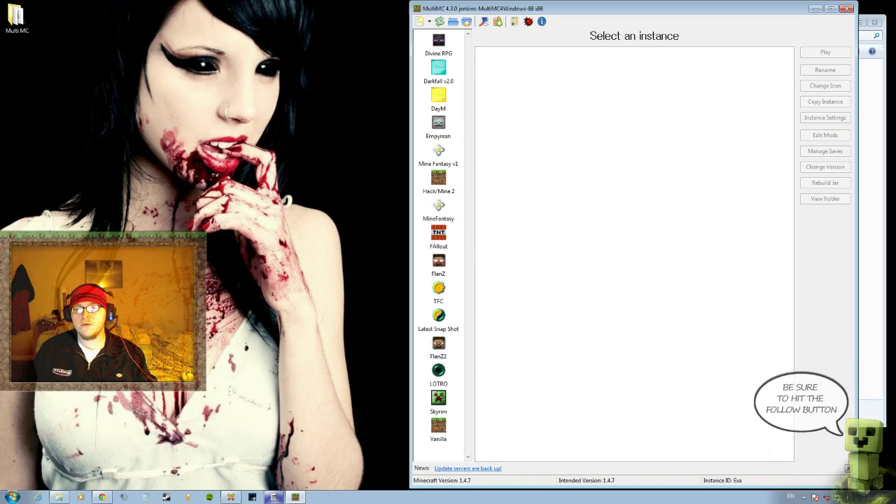
Step: Create a new Minecraft 1.4.7 instance named 'EXample' and select it in the list
click(429, 21)
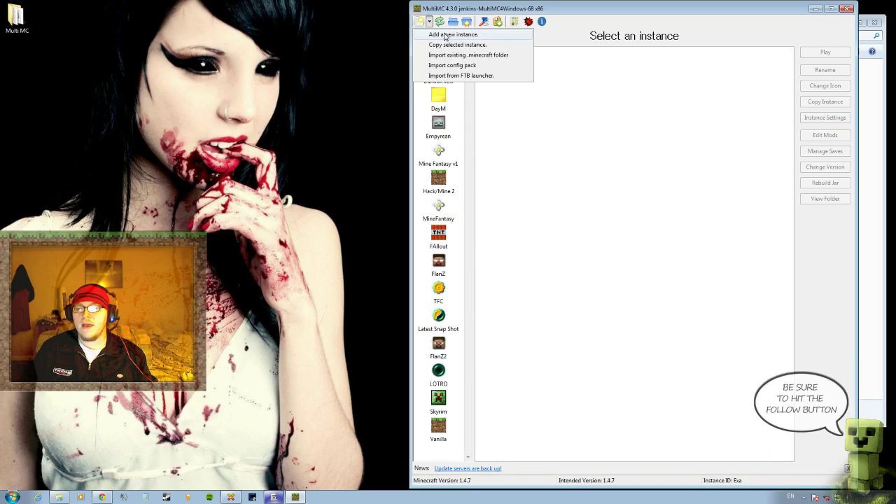
click(453, 35)
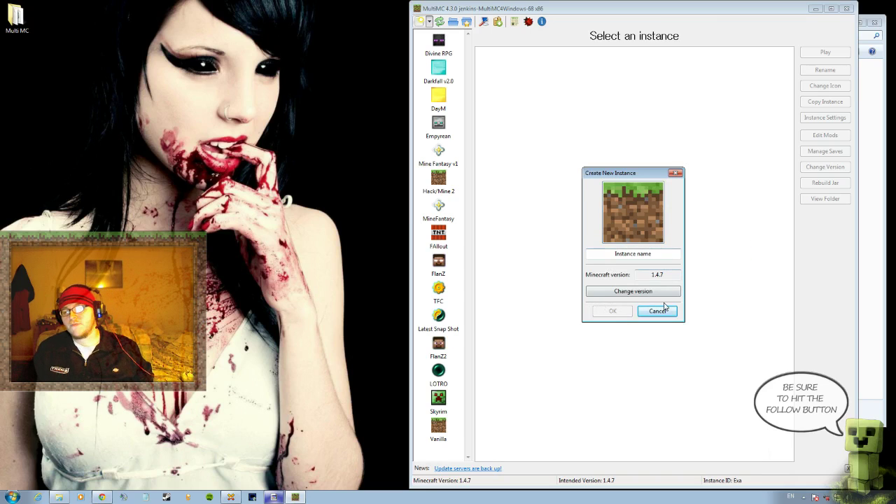
click(633, 253)
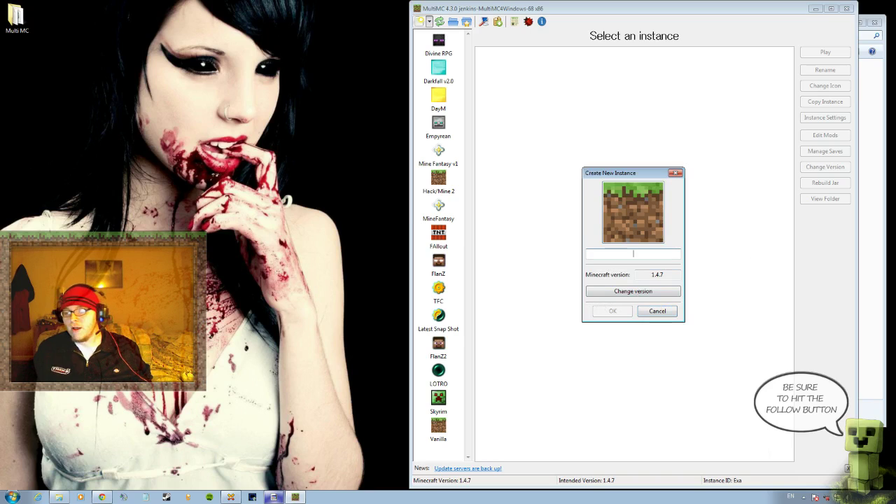
text(E)
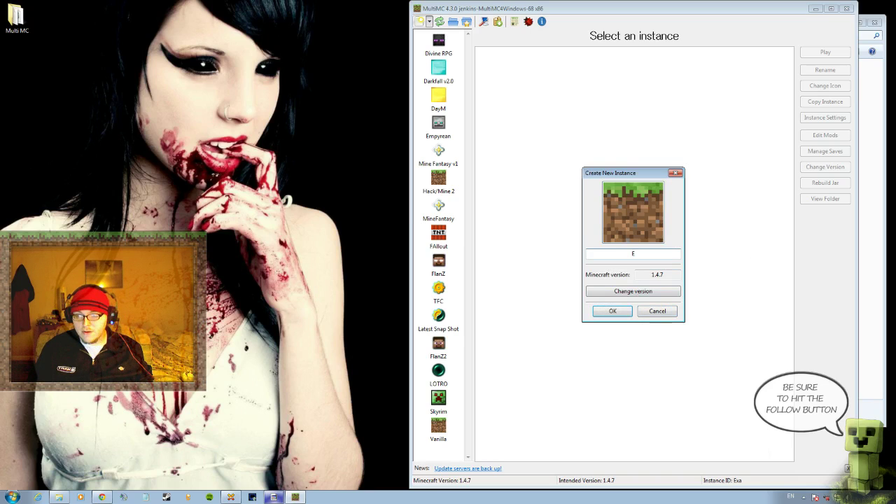
text(xample)
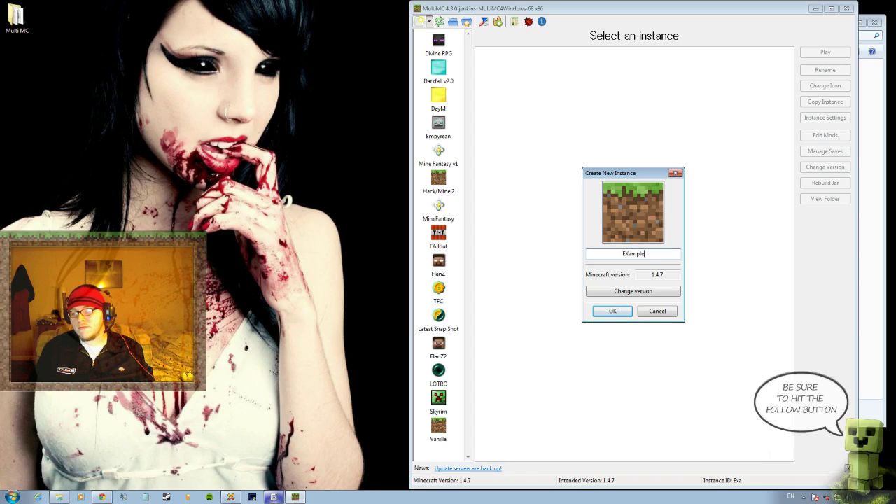
click(622, 317)
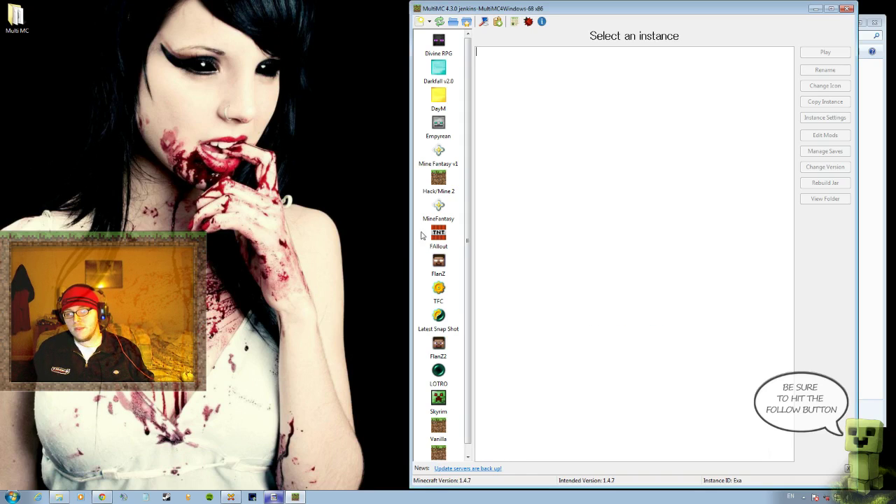
drag(469, 167, 463, 227)
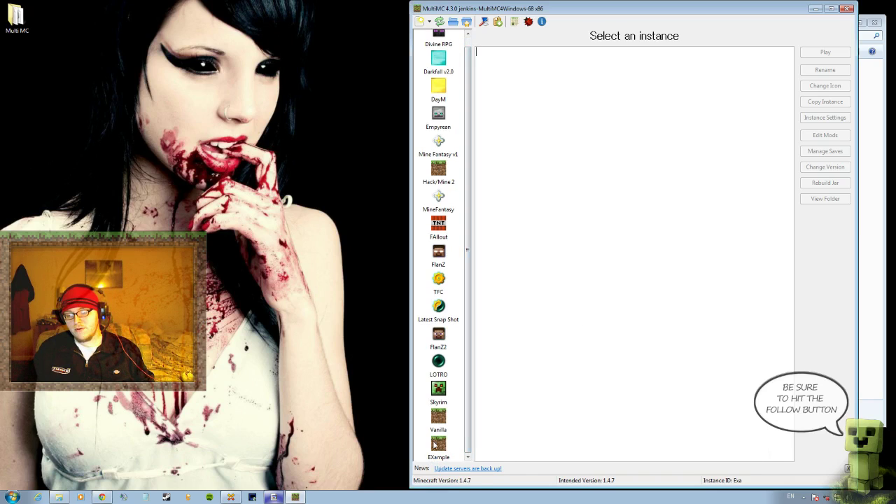
click(437, 446)
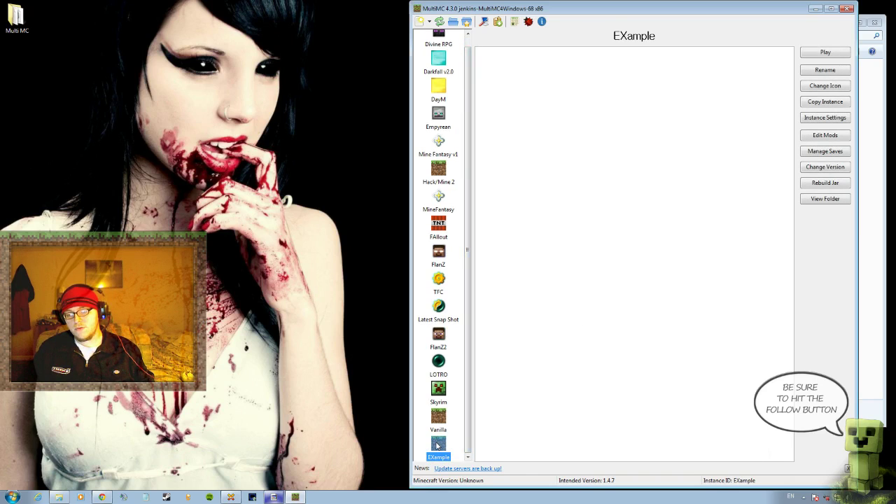
Step: Launch EXample, log in, let Minecraft 1.4.7 reach its title screen, then quit
double_click(437, 445)
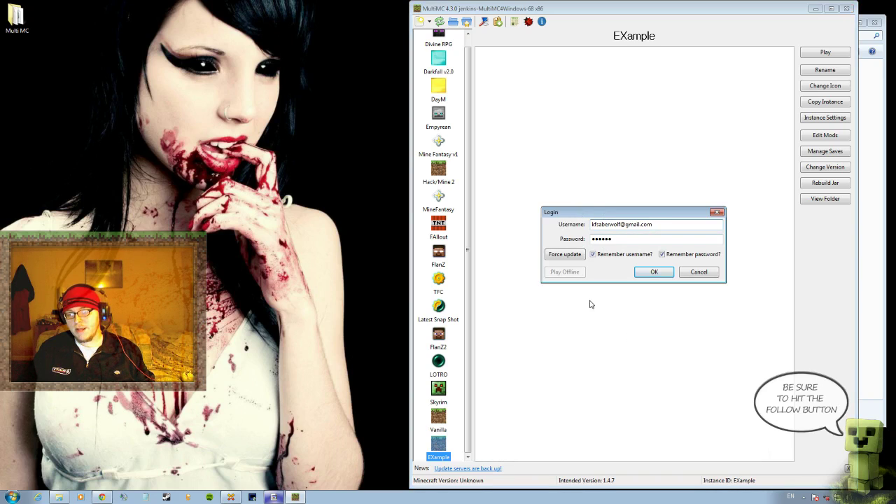
click(656, 272)
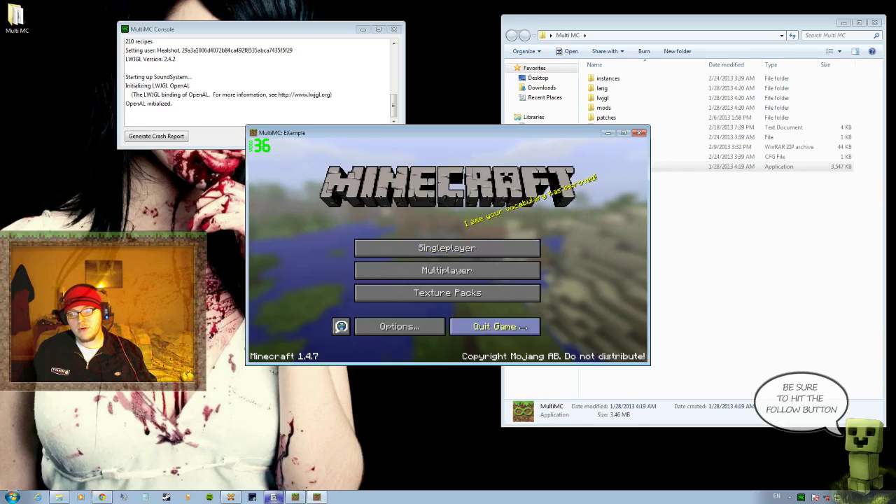
click(515, 331)
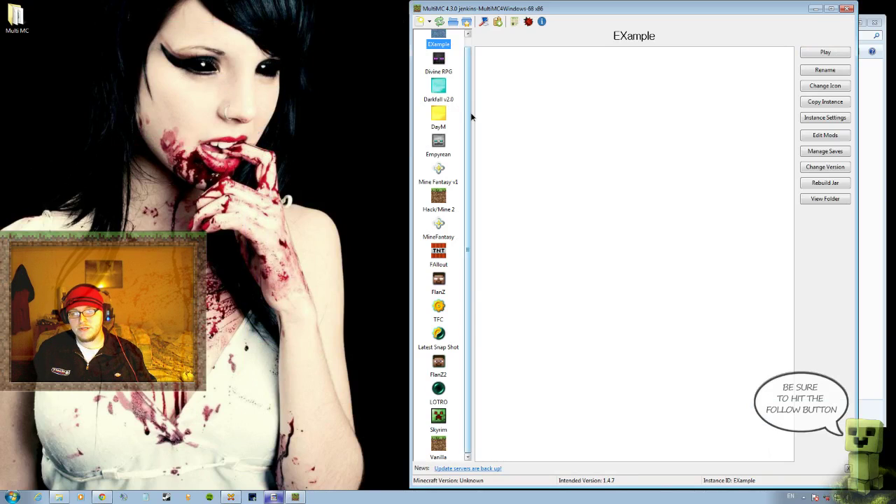
Step: Open Edit Mods for EXample and move the dialog up to the top of the window
drag(472, 117, 473, 65)
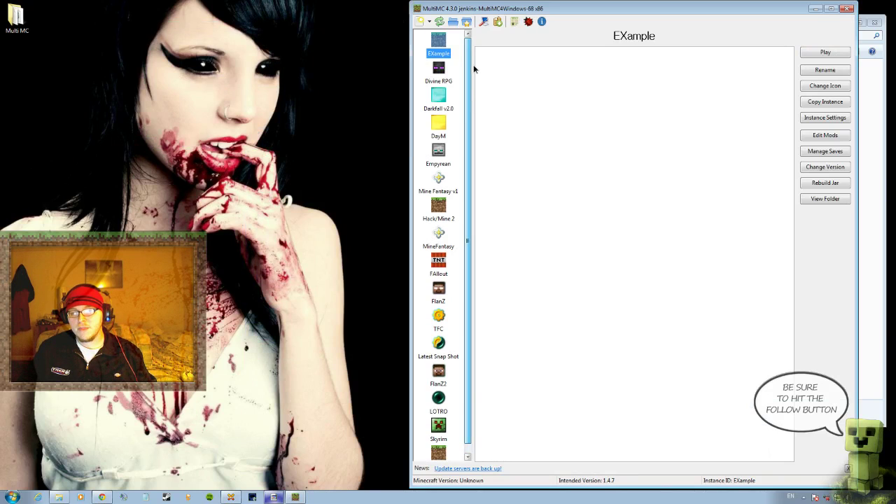
right_click(440, 41)
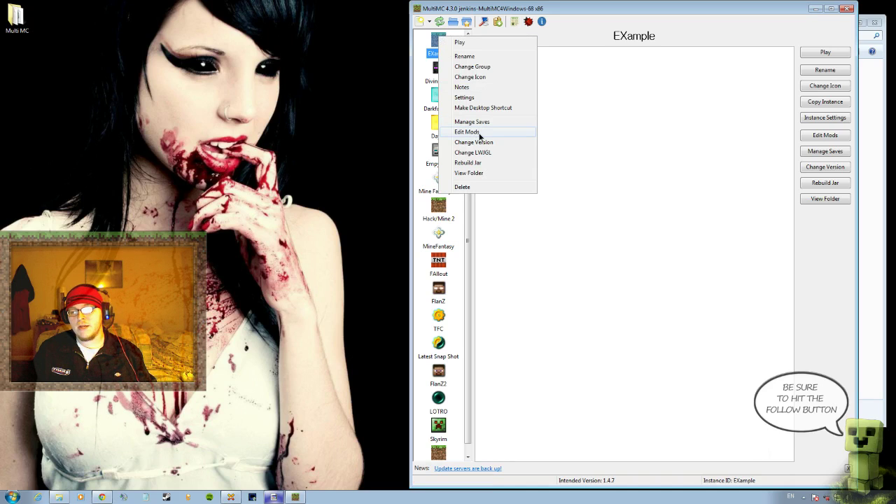
click(481, 133)
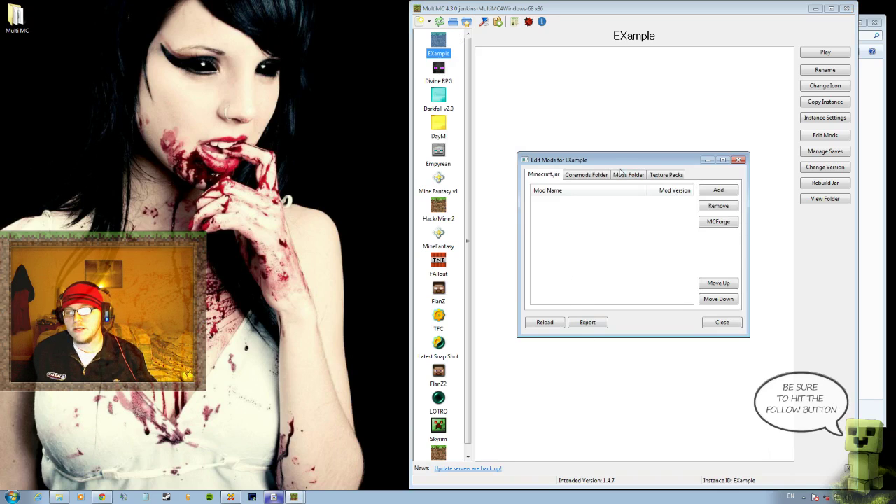
drag(607, 160, 577, 70)
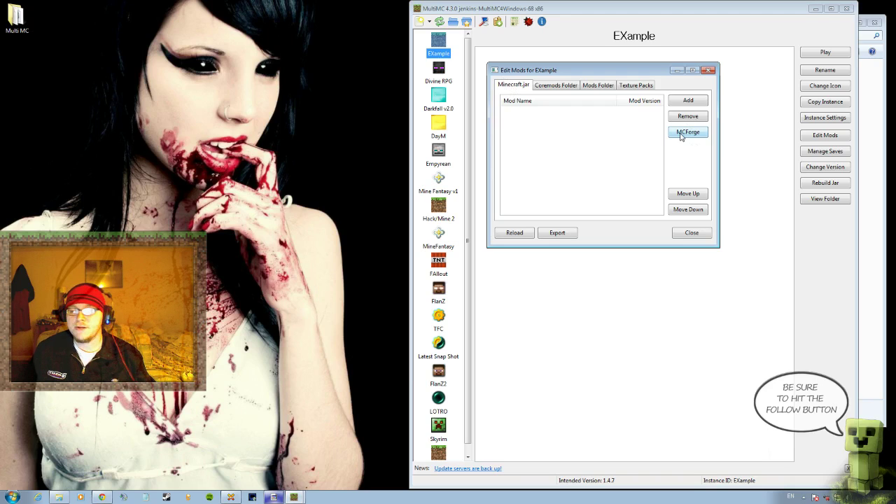
Step: Install Forge version 6.6.0.497 into EXample's Minecraft.jar mods through MCForge
click(681, 134)
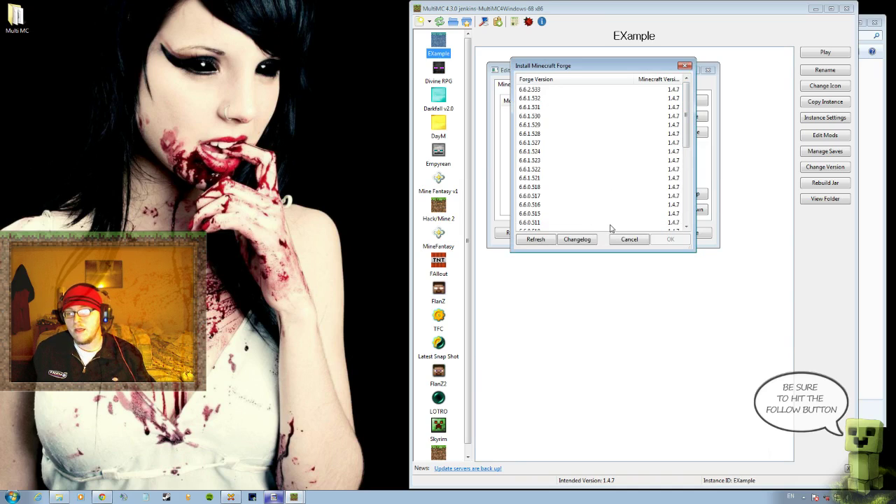
drag(687, 124, 689, 170)
click(537, 223)
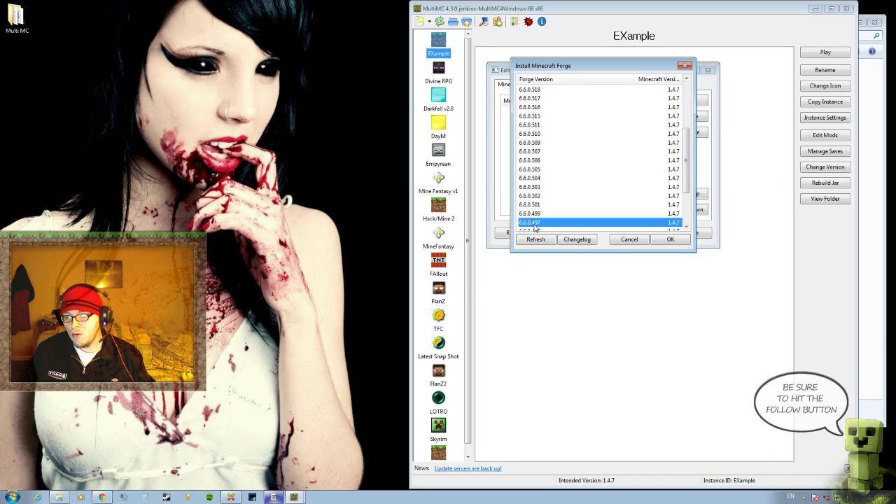
click(670, 239)
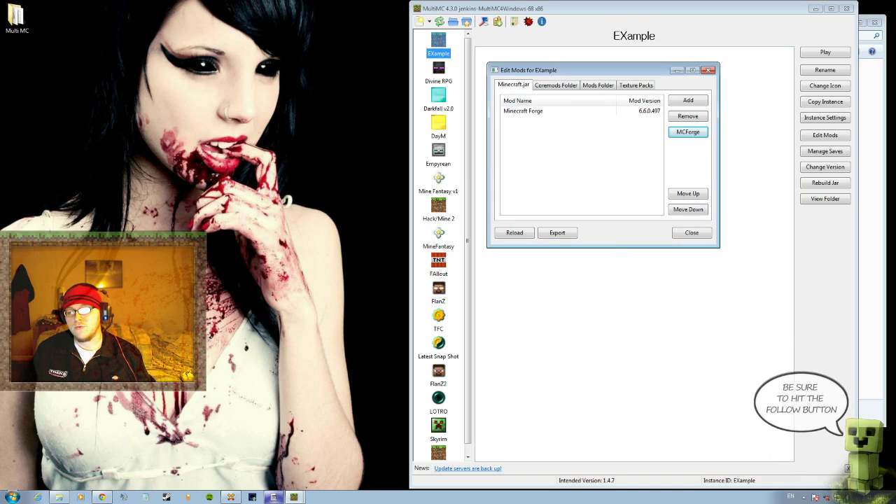
Step: Close the mod editor and play EXample, logging in to reach the Forge title screen
click(692, 234)
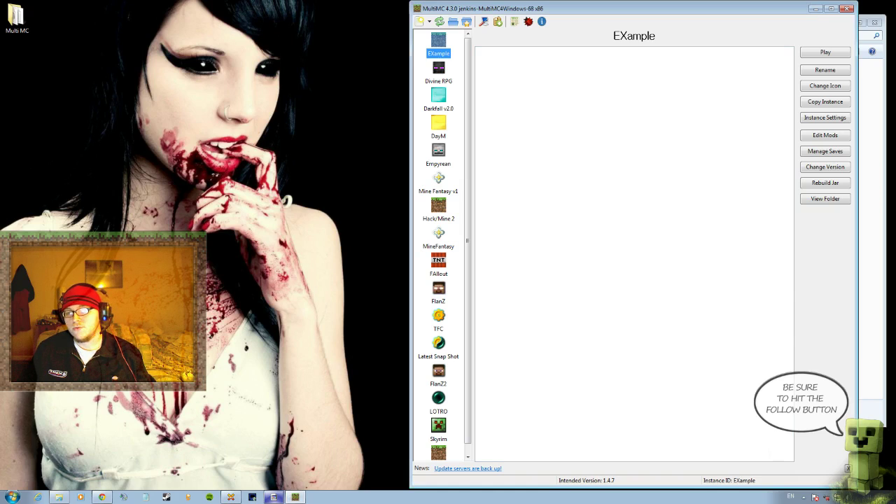
right_click(439, 43)
click(470, 49)
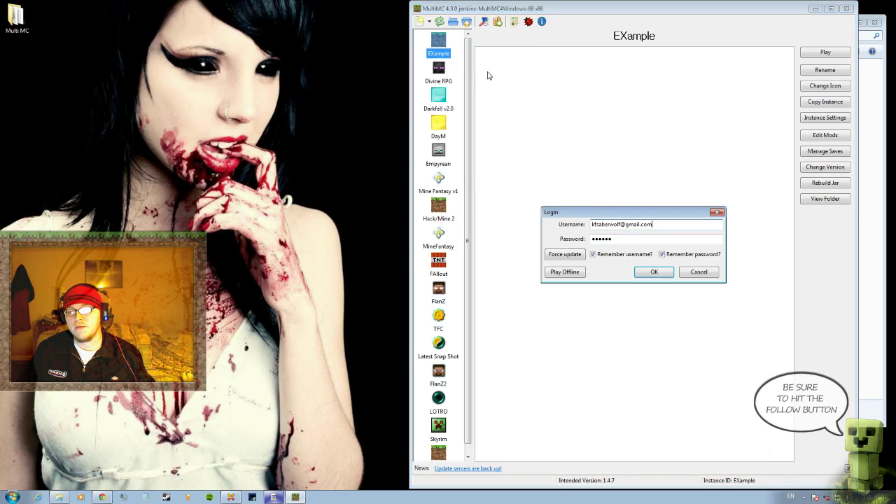
click(647, 273)
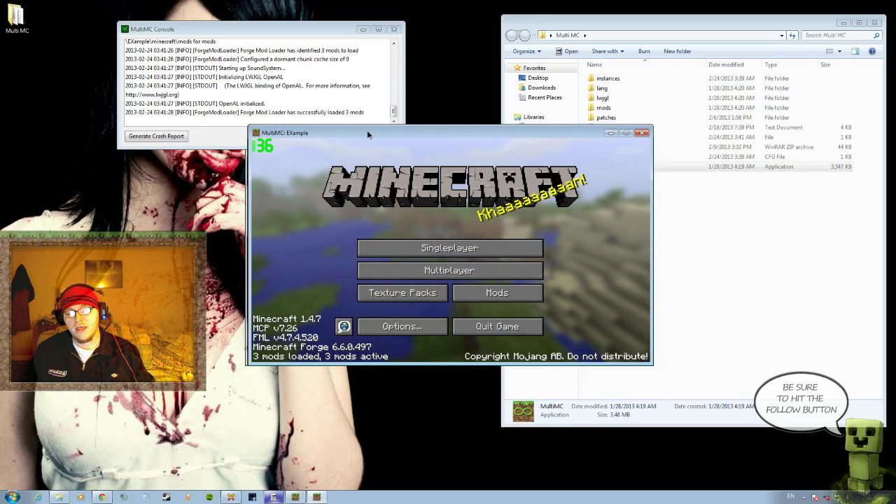
Step: Check the Mod List entries for Coder Pack, Forge Mod Loader and Forge, then quit Minecraft
drag(362, 134, 413, 103)
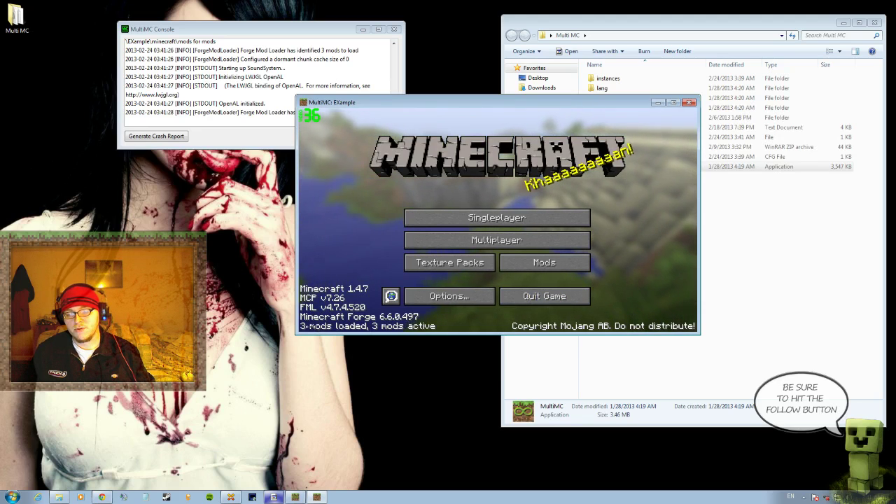
click(553, 263)
click(343, 163)
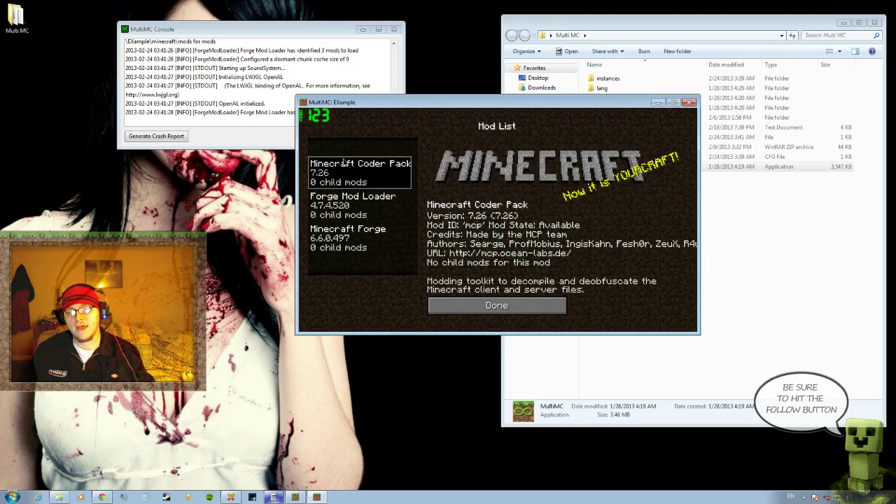
click(353, 199)
click(342, 243)
click(345, 180)
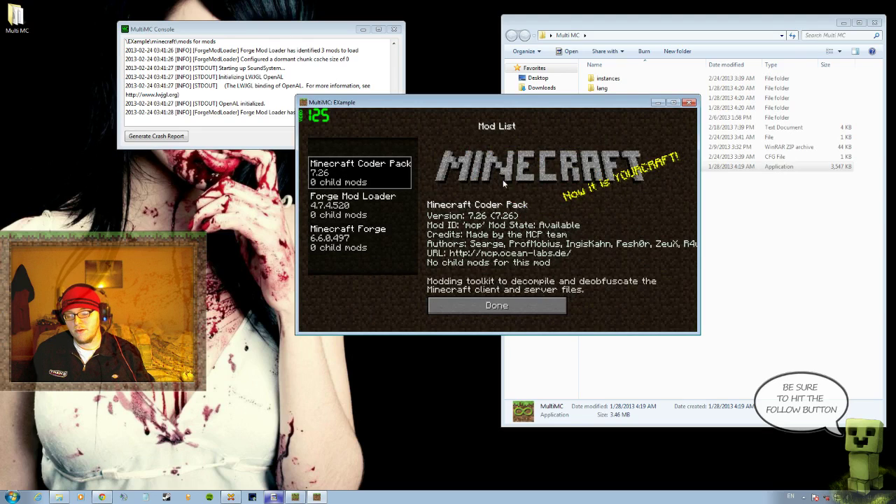
click(497, 306)
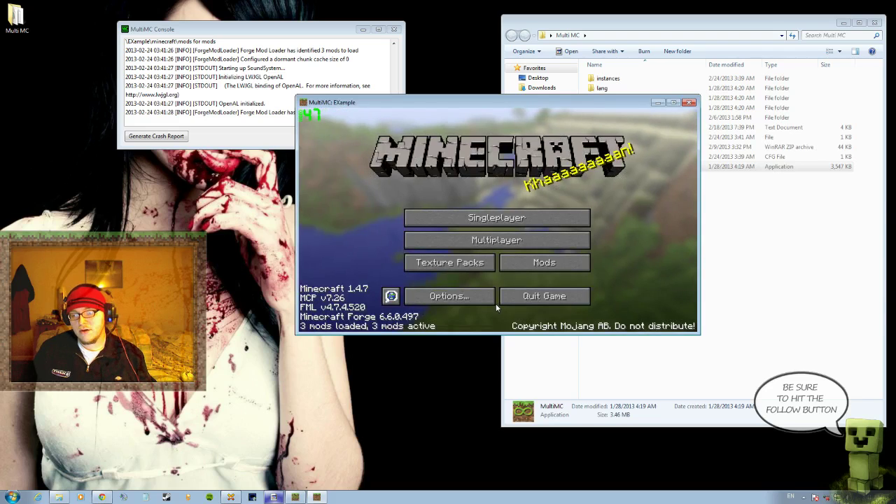
click(539, 297)
click(539, 297)
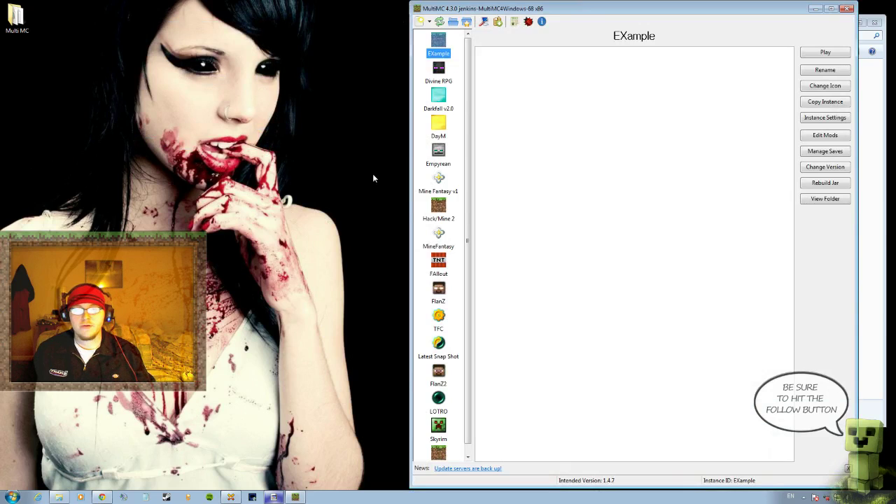
Step: Reopen EXample's Edit Mods dialog on the Mods Folder tab
right_click(441, 42)
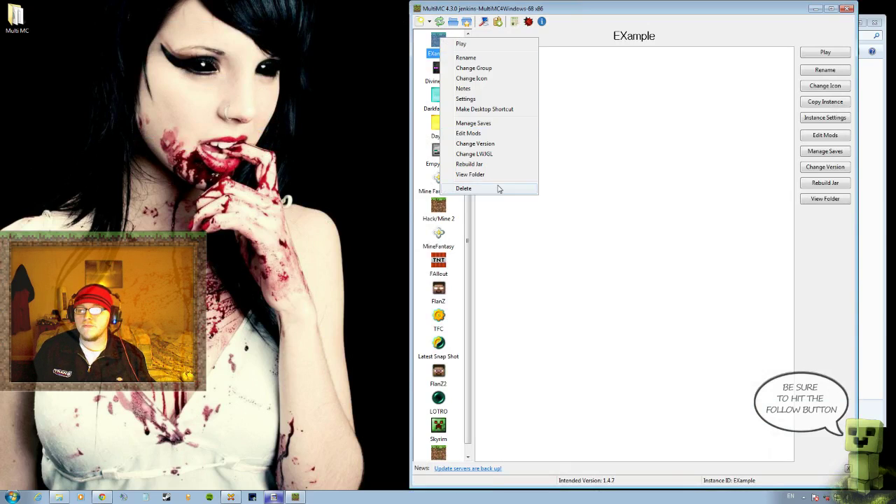
click(489, 134)
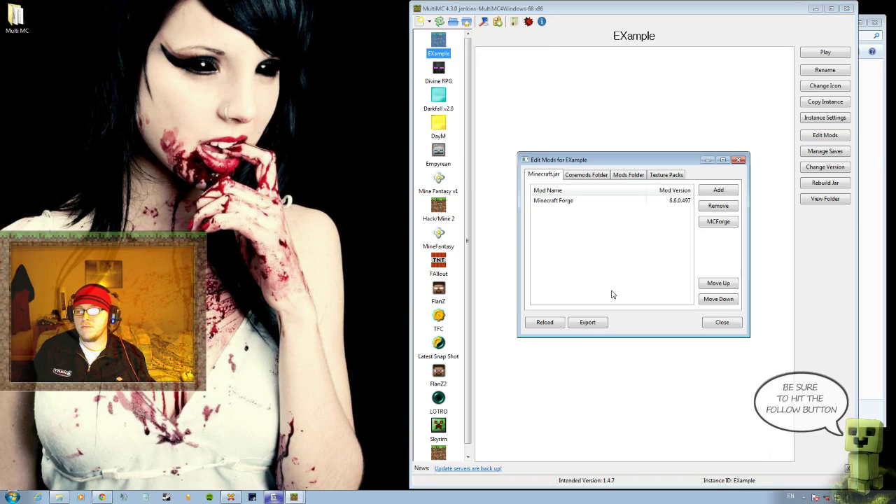
click(623, 177)
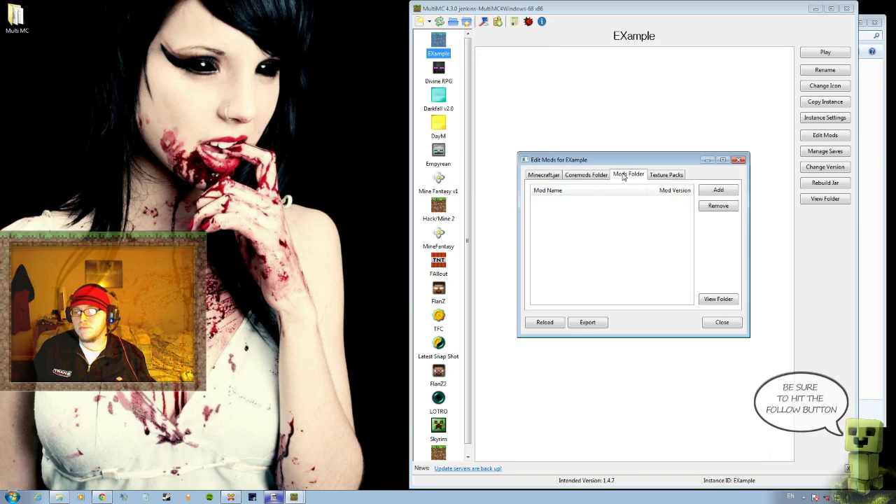
Step: Add backpack-latest, Chococraft_2.5.3 (1) and DivineRPG1.2.8 from Downloads to the mods folder
click(718, 192)
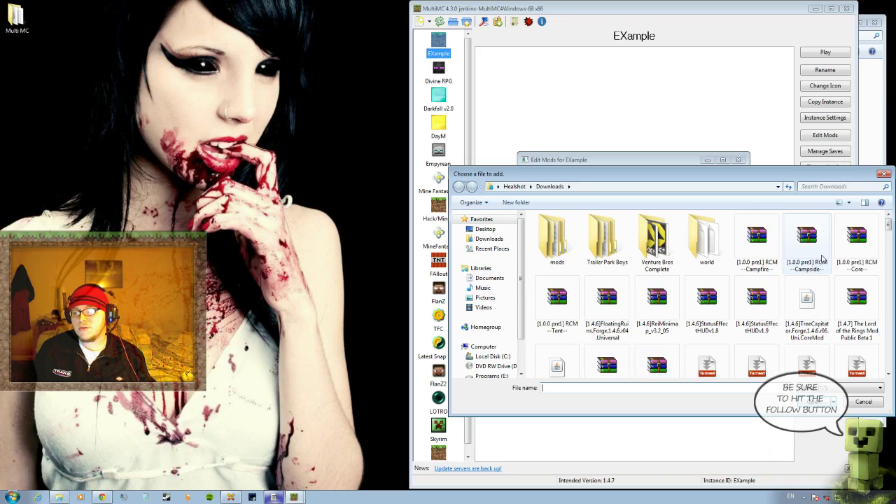
mouse_move(762, 179)
mouse_down()
mouse_move(694, 144)
mouse_move(645, 49)
mouse_up()
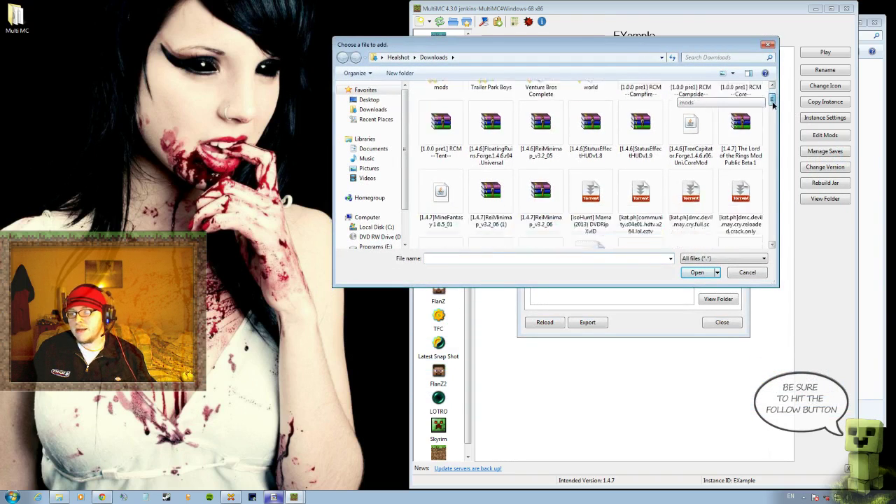
drag(773, 100, 774, 110)
drag(775, 110, 780, 129)
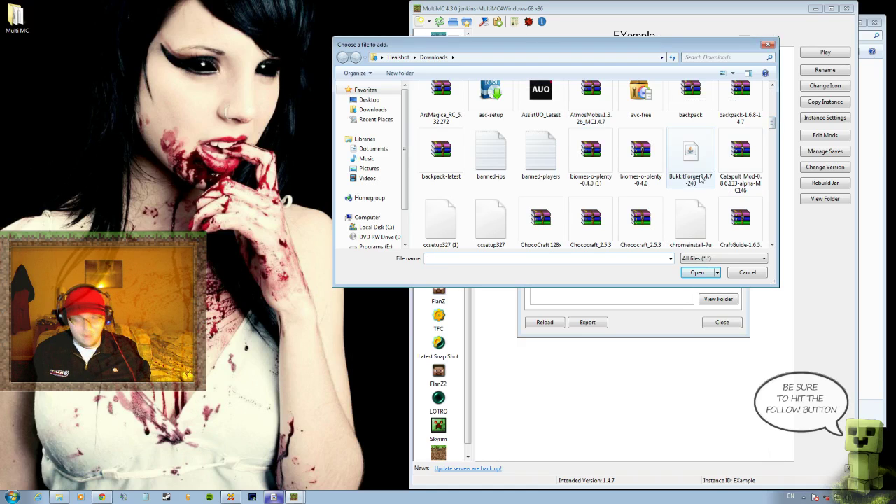
click(429, 158)
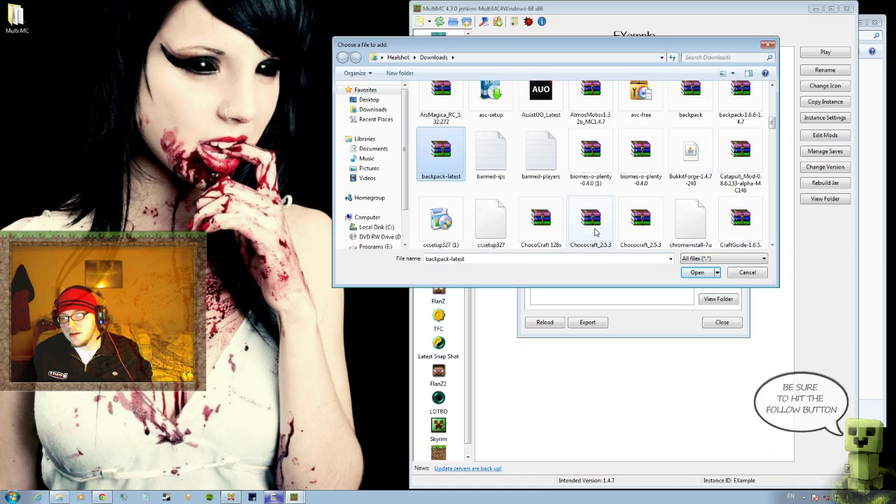
ctrl+click(598, 226)
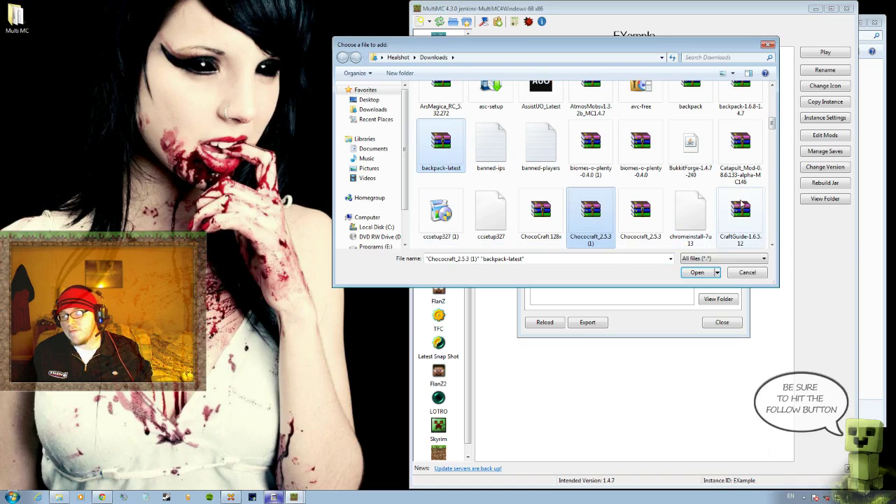
drag(774, 129, 776, 151)
ctrl+click(491, 175)
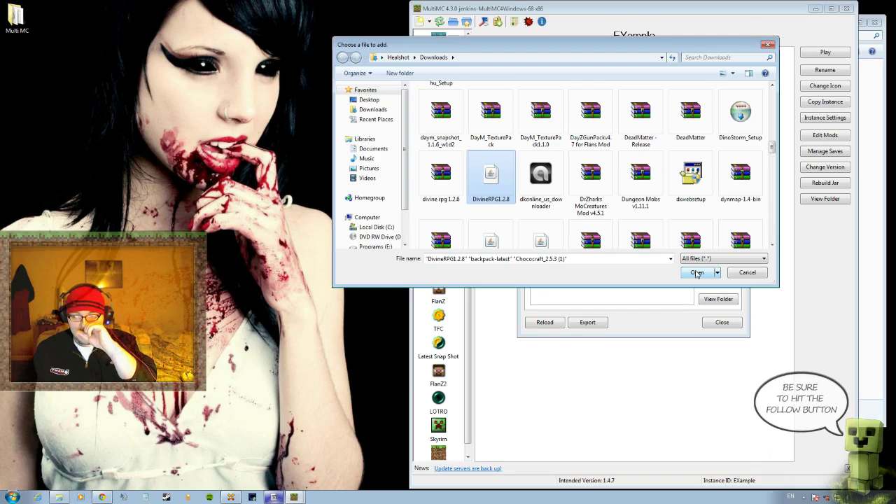
click(698, 273)
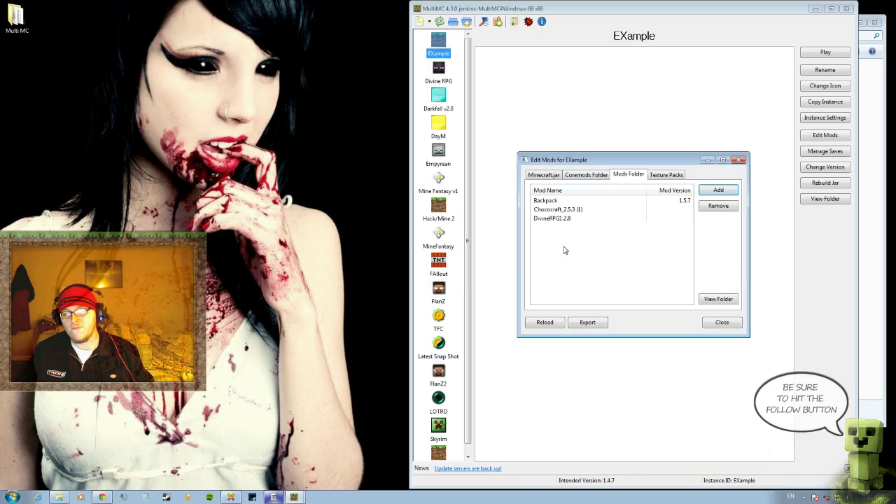
Step: Add [1.4.6]ReiMinimap_v3.2_05 from Downloads to EXample's mods and close the mod editor
click(720, 191)
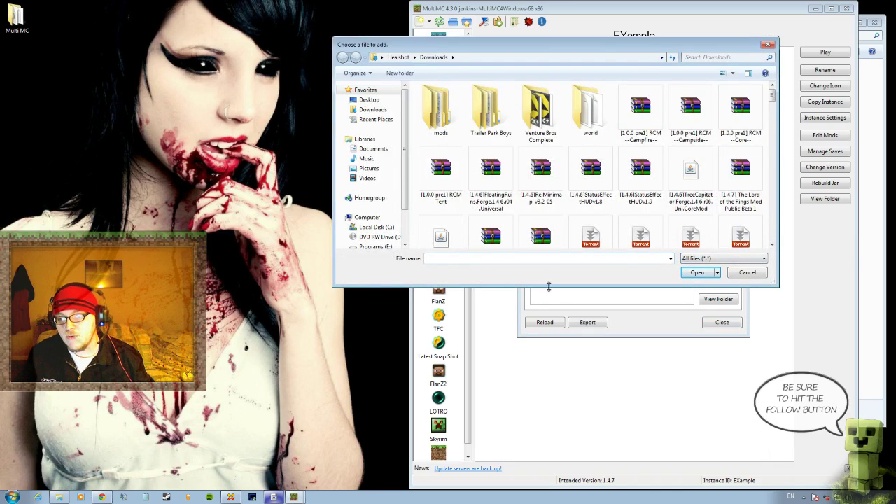
click(551, 183)
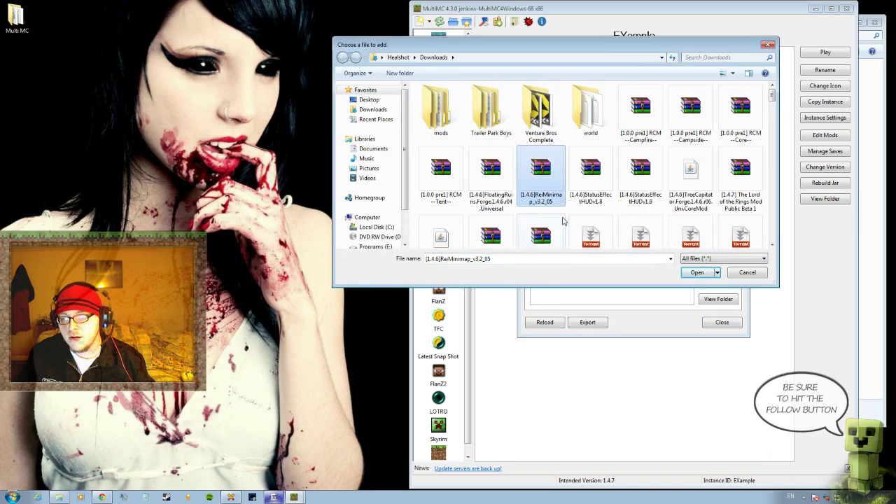
click(697, 273)
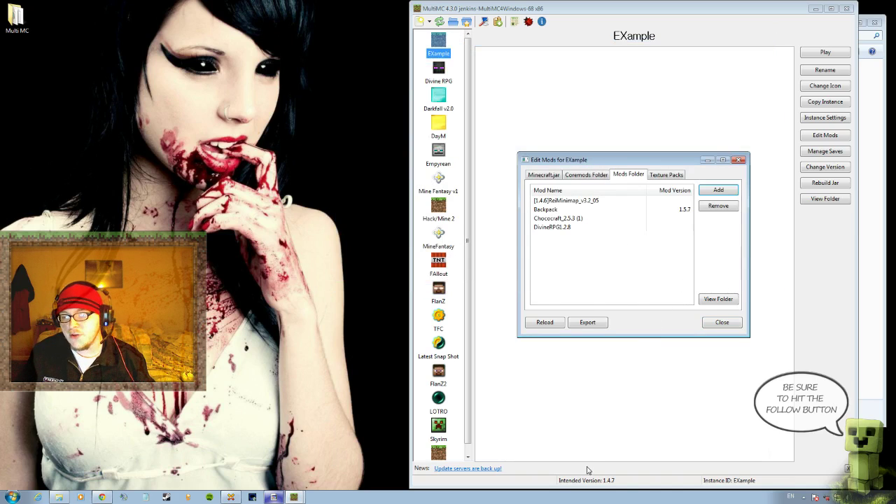
click(722, 322)
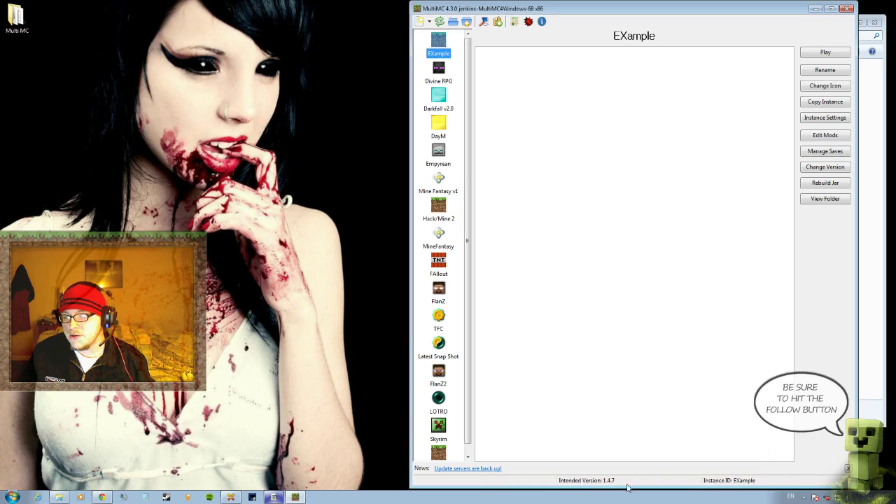
Step: Launch EXample with Play and confirm login, reaching the Minecraft 1.4.7 title screen with 7 mods
right_click(454, 43)
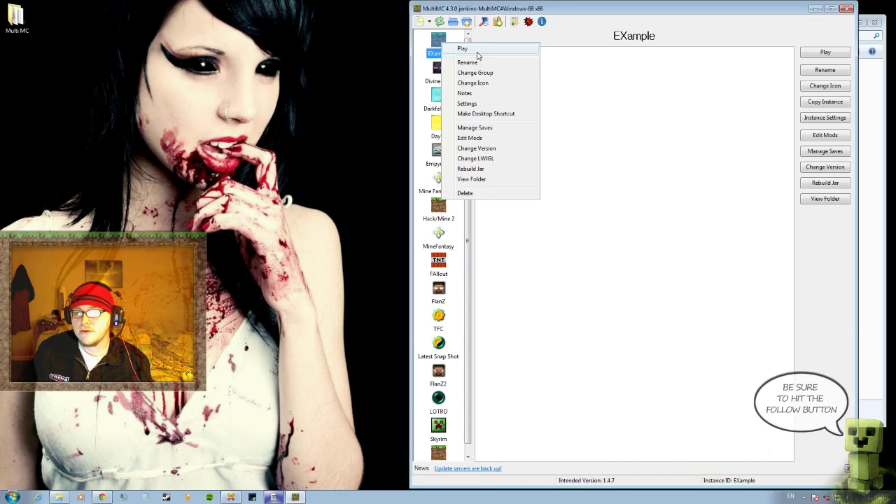
click(464, 49)
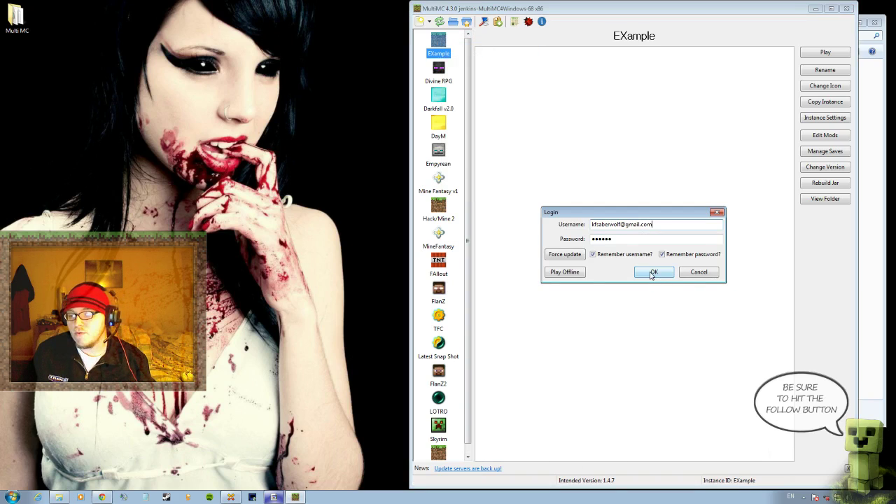
click(652, 274)
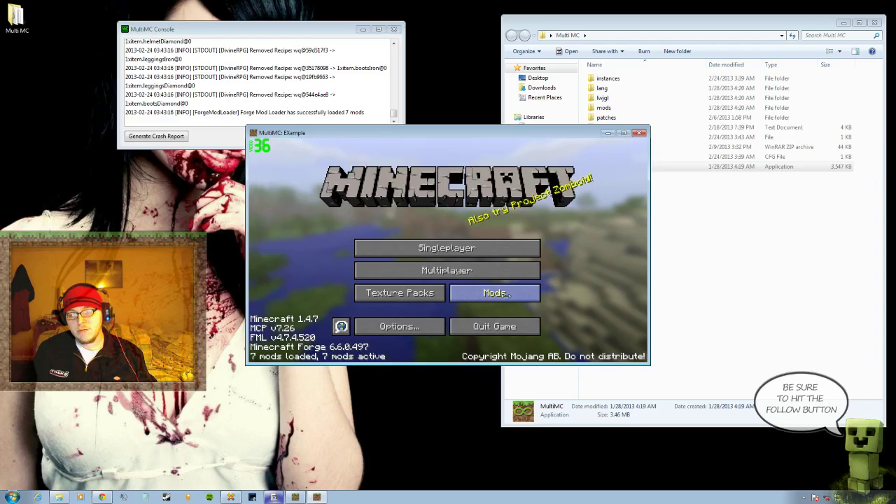
click(521, 290)
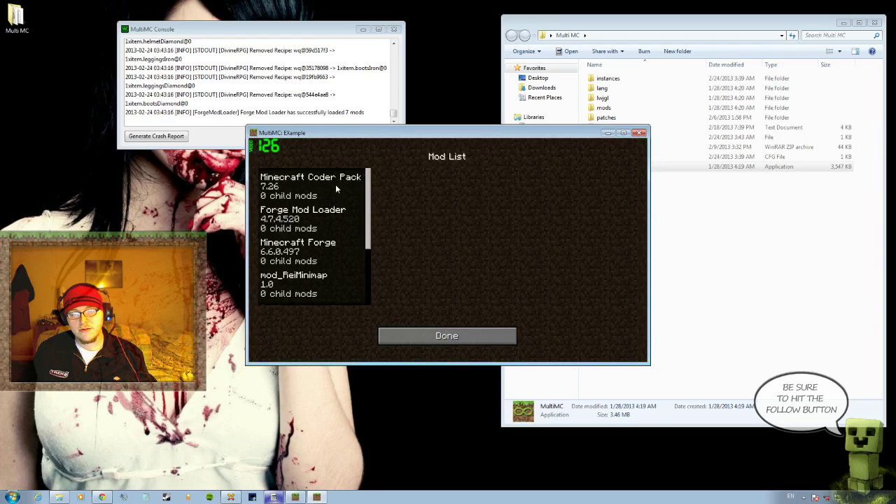
drag(369, 225, 372, 257)
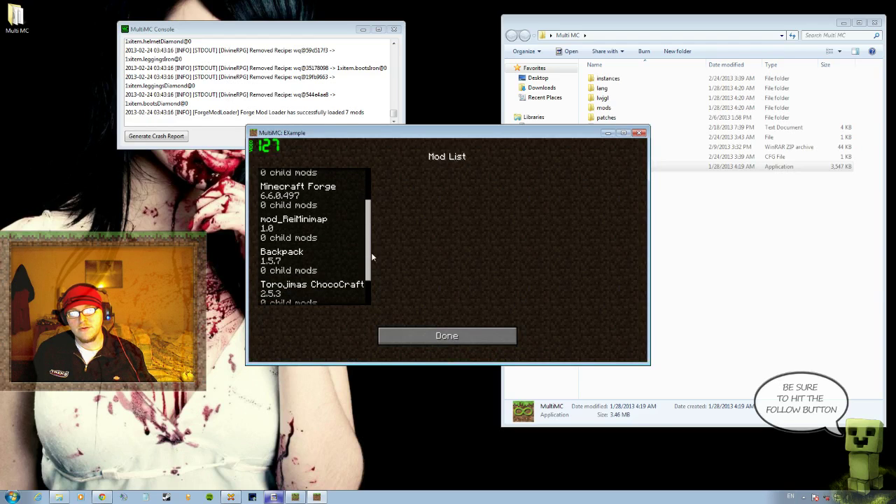
click(305, 224)
click(316, 269)
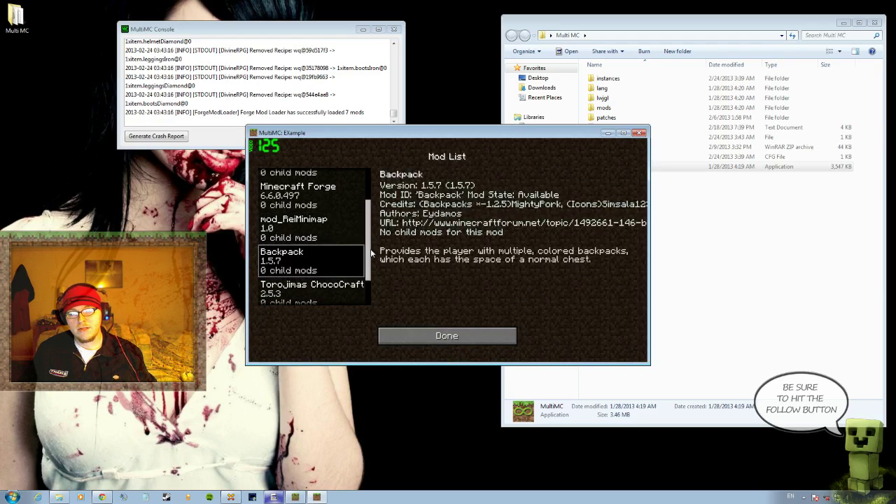
scroll(365, 252, down, 2)
click(290, 252)
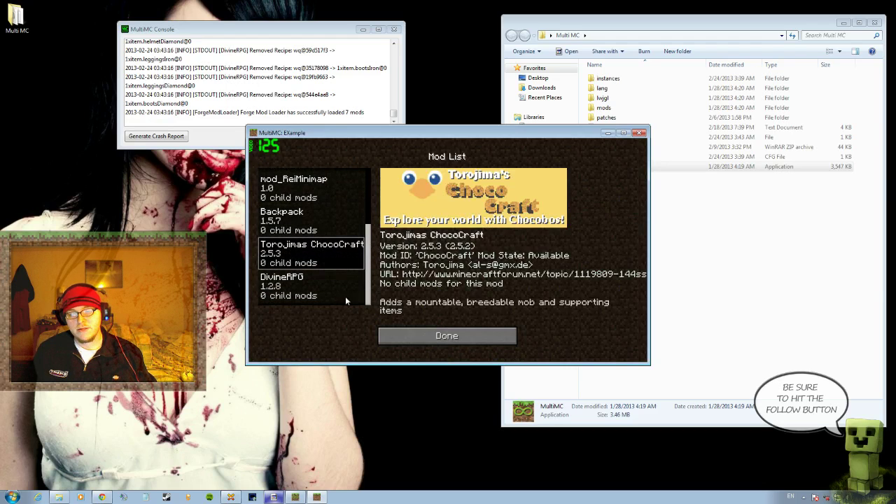
click(310, 296)
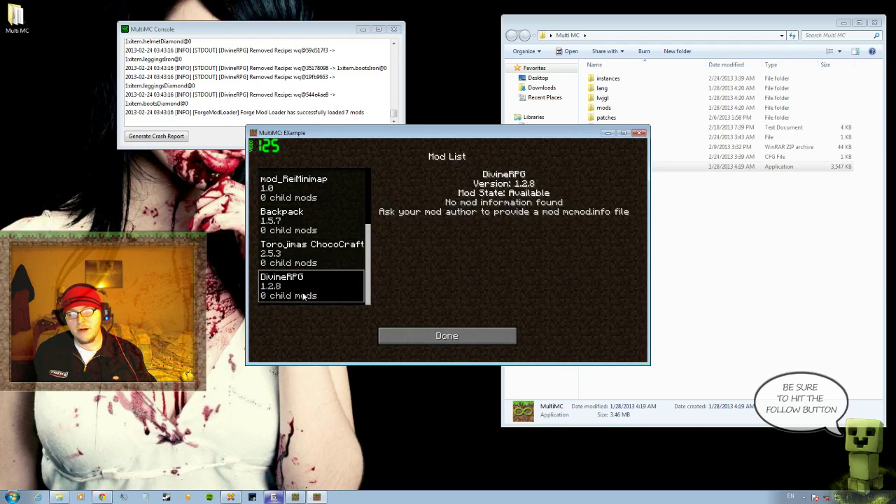
click(455, 339)
Step: Create a singleplayer world named New World in Creative game mode
click(448, 249)
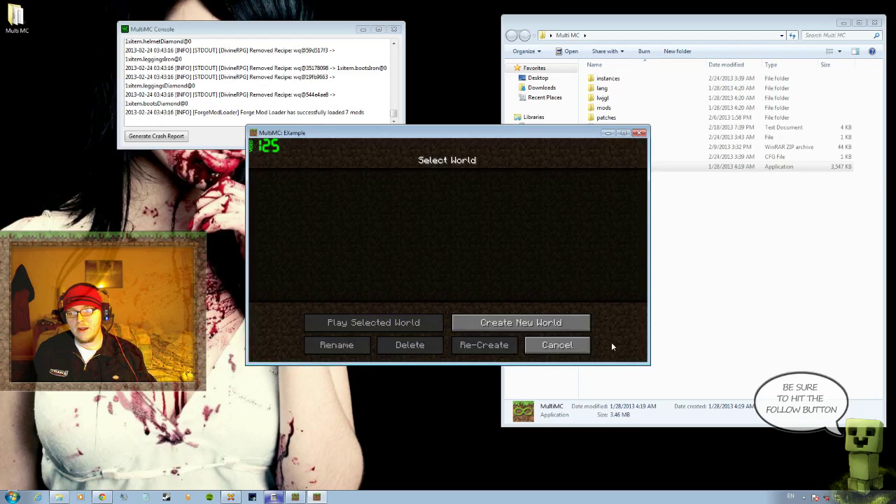
click(513, 325)
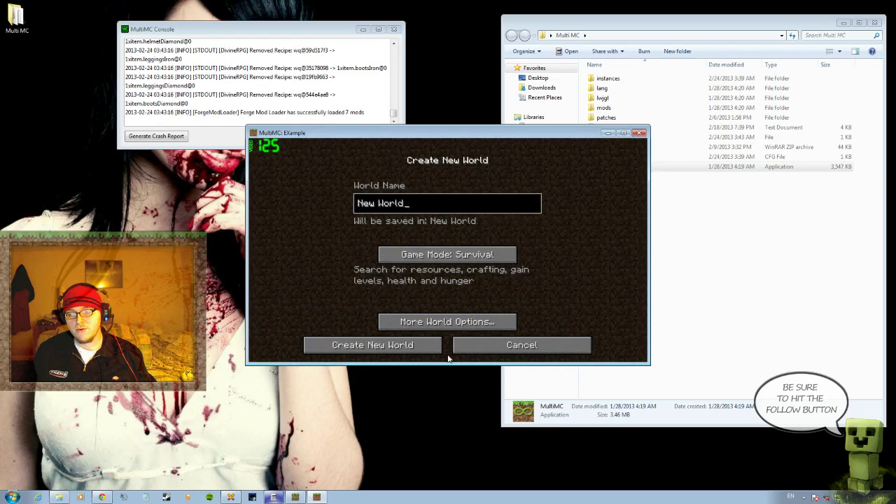
click(453, 258)
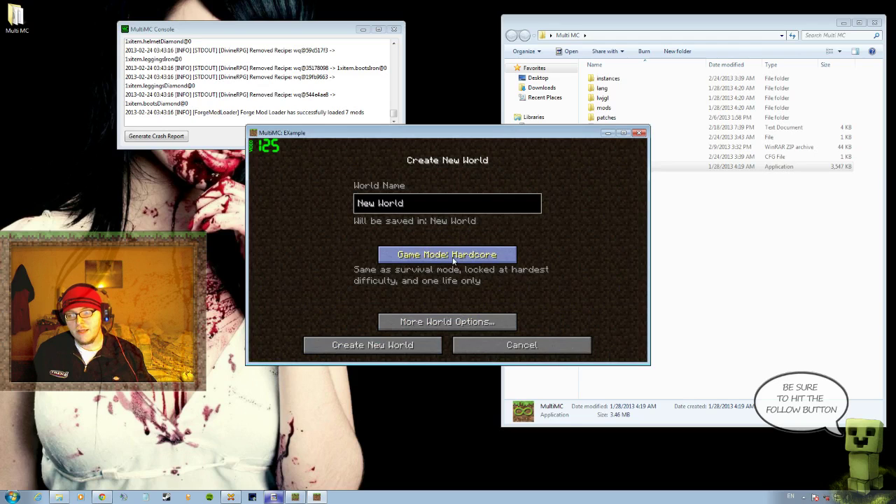
click(453, 257)
click(408, 348)
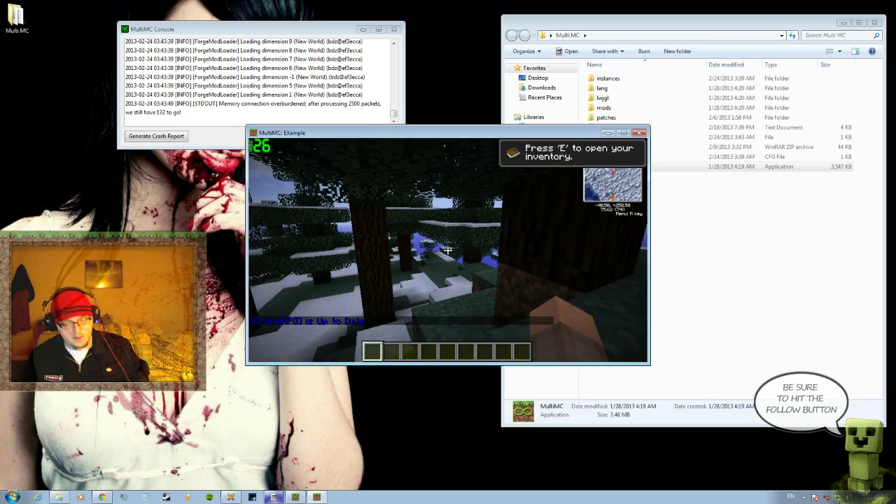
Step: Open the creative inventory, go to page 2, and browse tabs to Ranged Weapons
key(e)
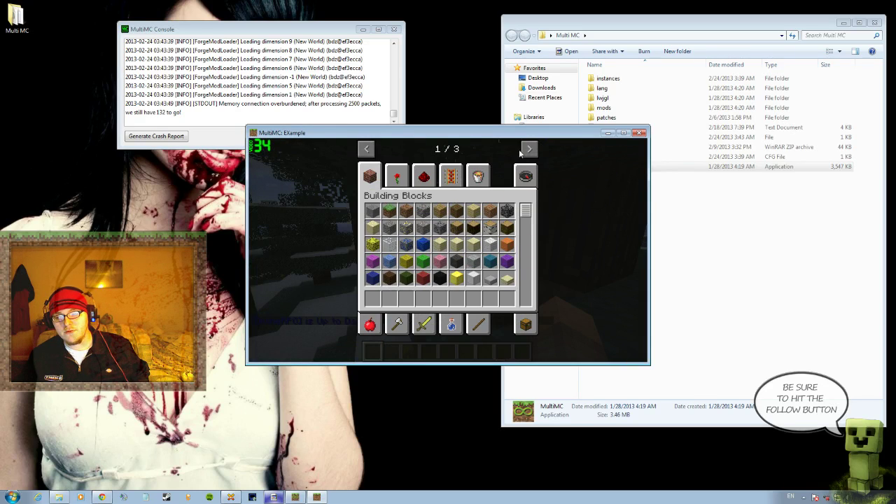
click(530, 149)
click(396, 176)
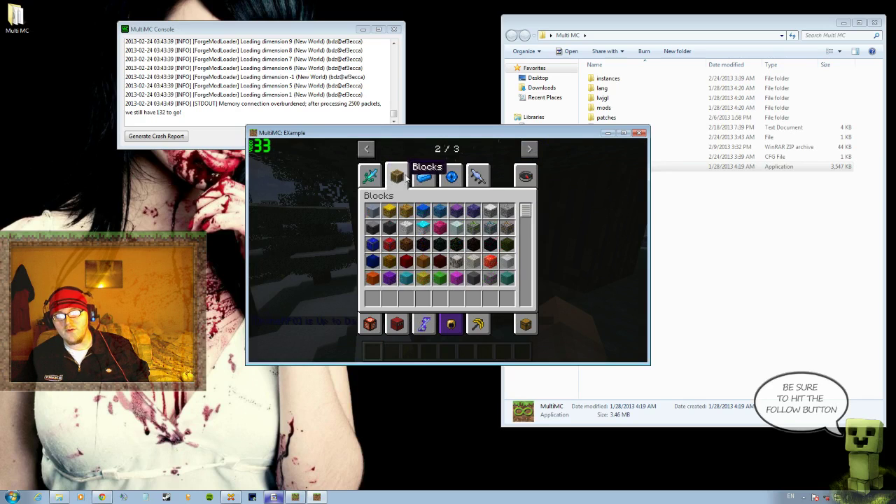
click(424, 176)
click(451, 177)
click(478, 176)
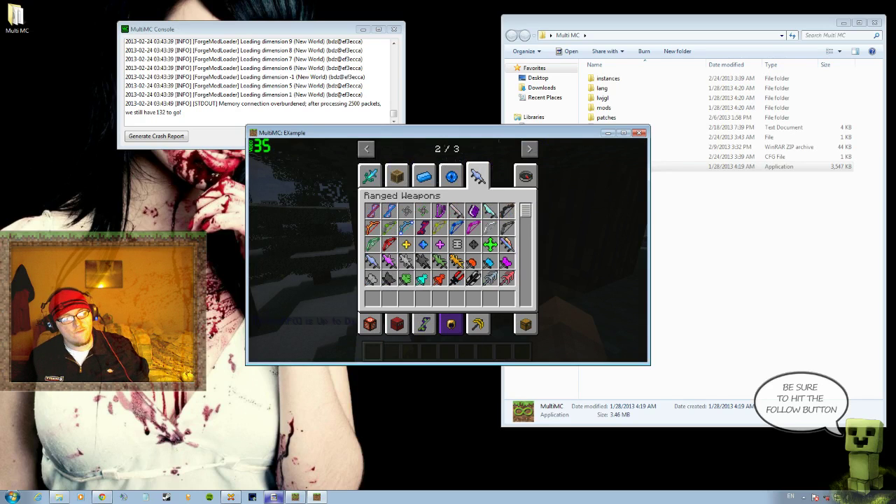